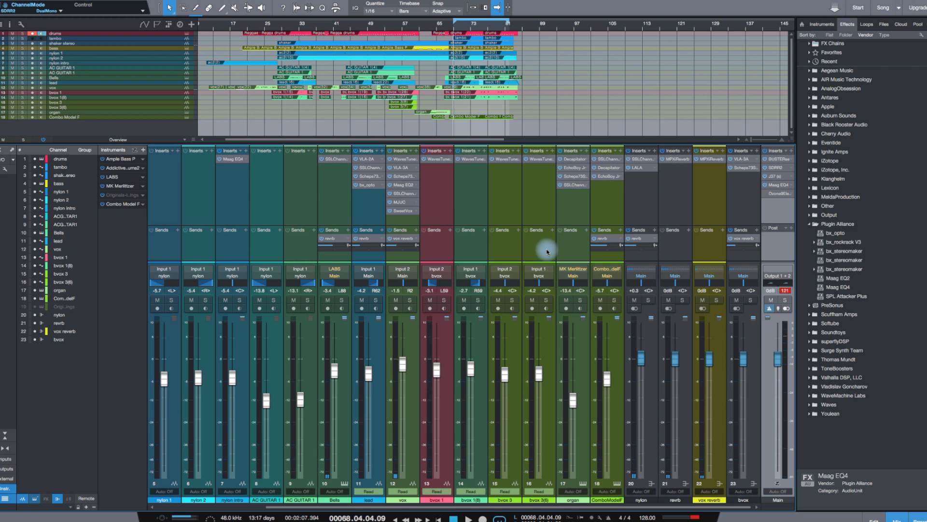
Deactivate the Maag EQ4, J37 and SDRR2 inserts on the Main bus and open the BUSTERse compressor.
left_click(765, 185)
left_click(765, 177)
left_click(765, 168)
left_click(779, 161)
double_click(779, 162)
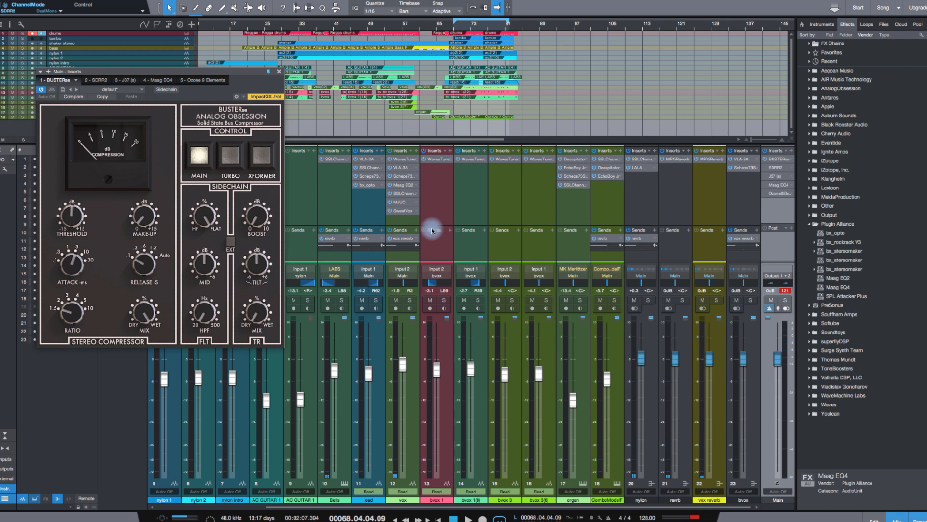
Play the looped section and compare the mix with BUSTERse bypassed and engaged, leaving the compressor on.
left_click(764, 159)
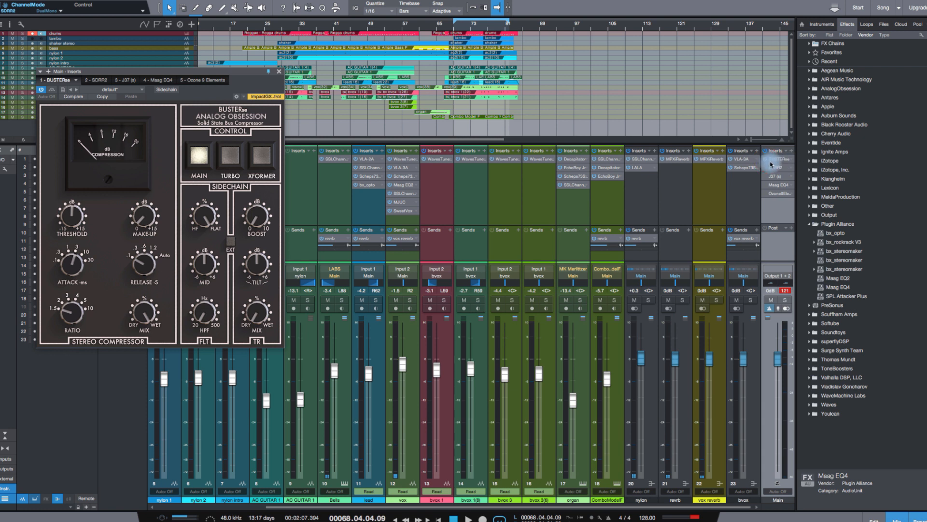
key("space")
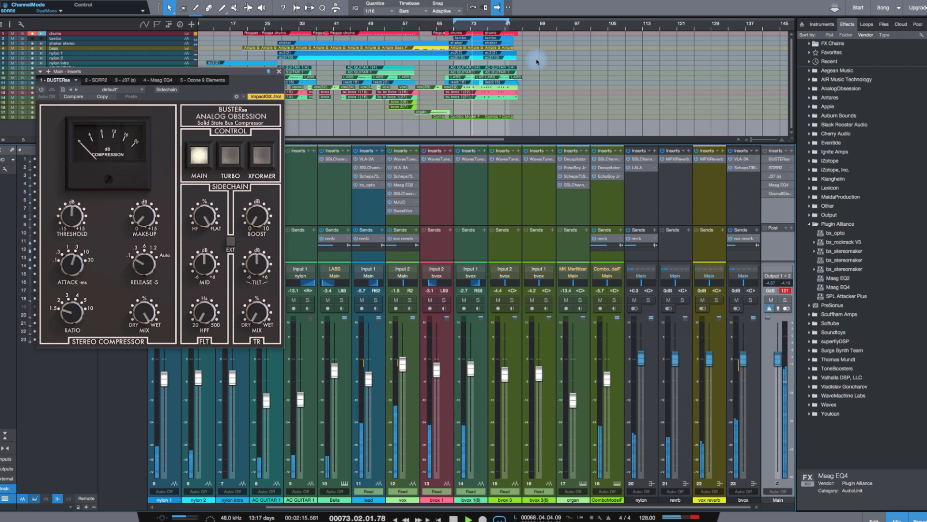
left_click(767, 161)
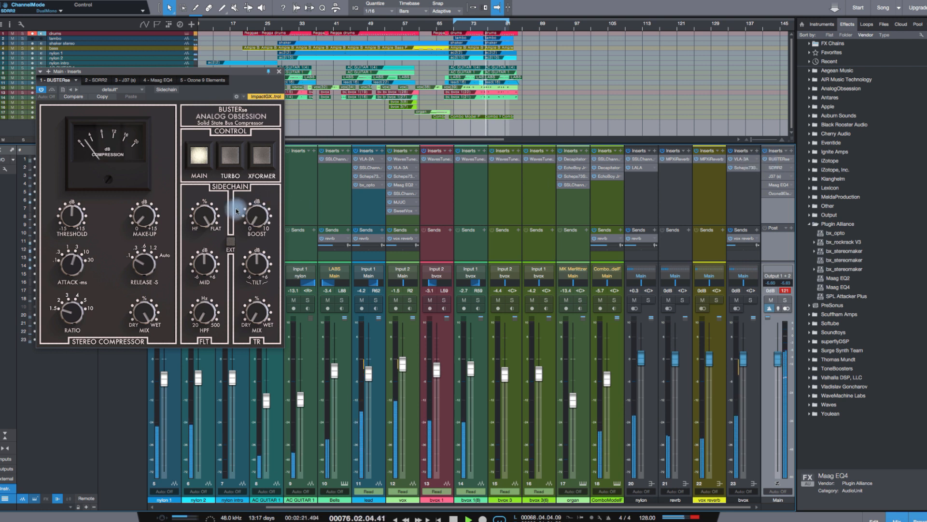
left_click(203, 162)
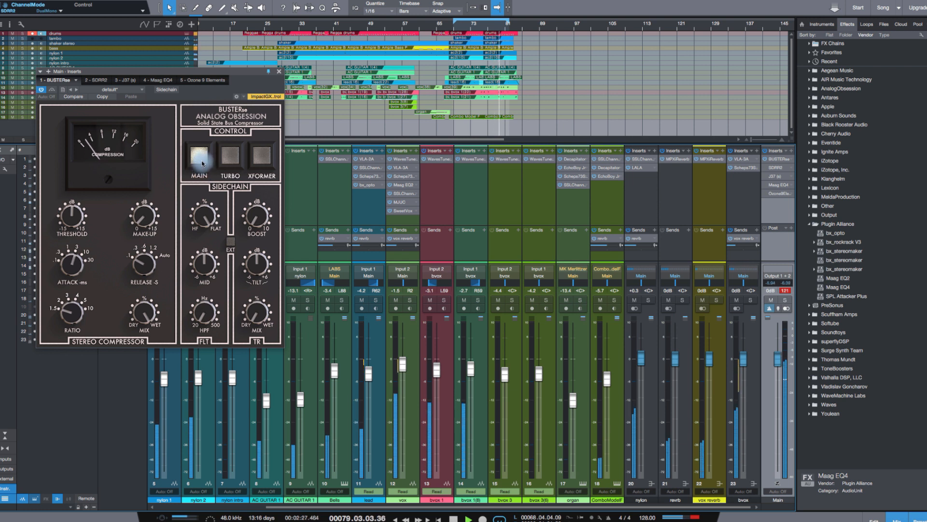
left_click(202, 162)
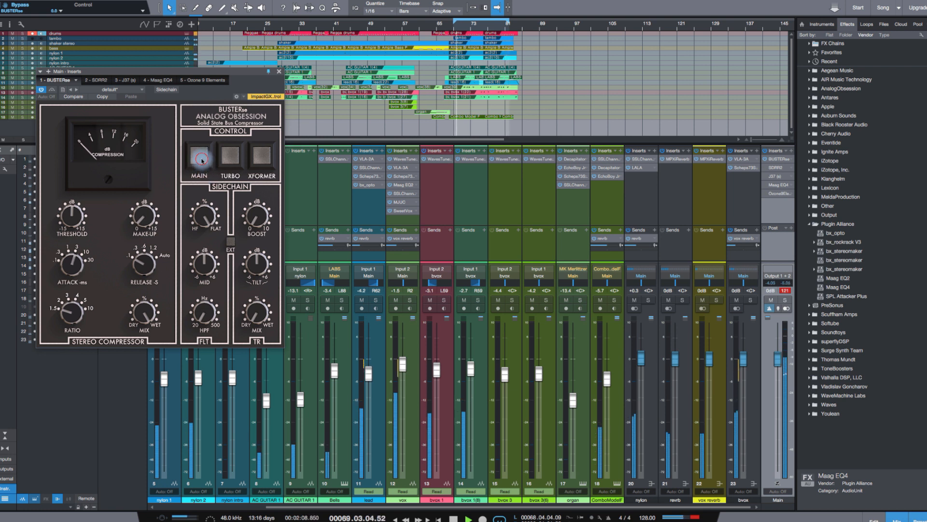
left_click(201, 162)
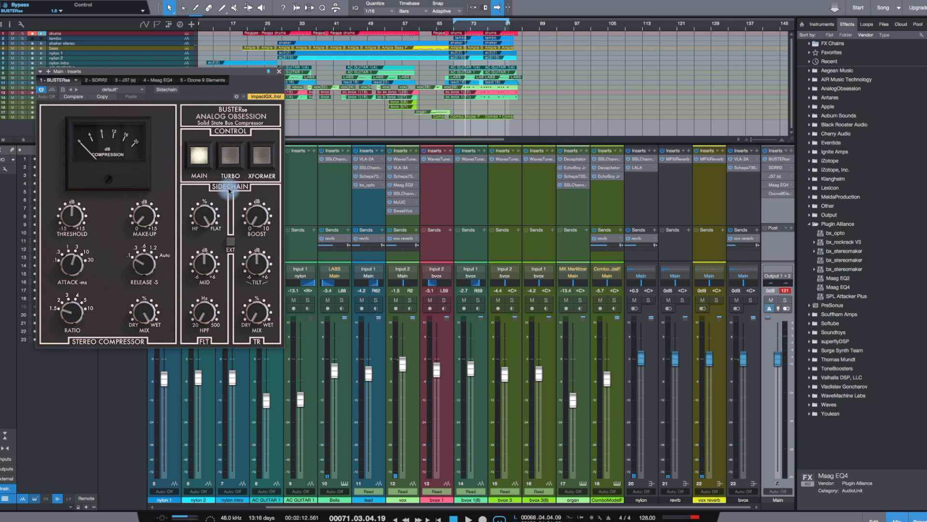
Move the BUSTERse window aside, then activate the SDRR2 insert on the Main bus and open it.
left_click_drag(247, 71, 226, 50)
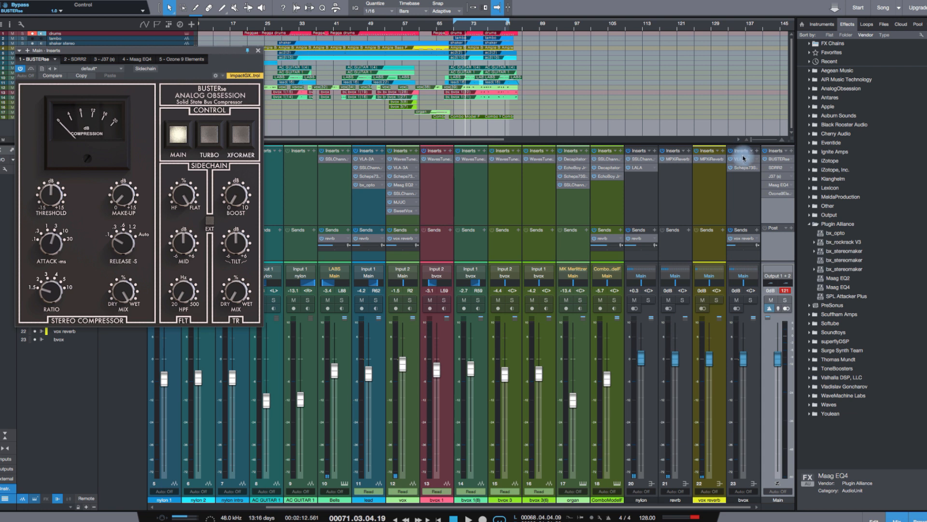
left_click(765, 168)
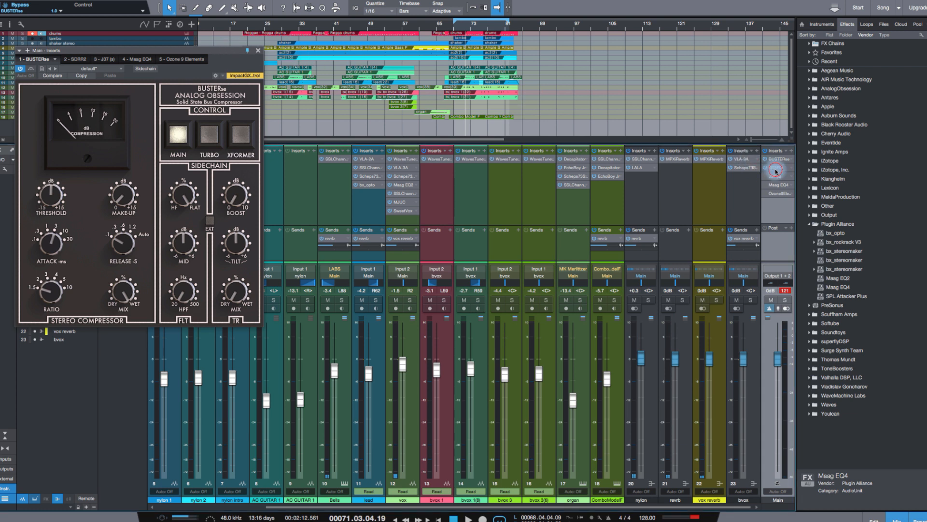
double_click(782, 169)
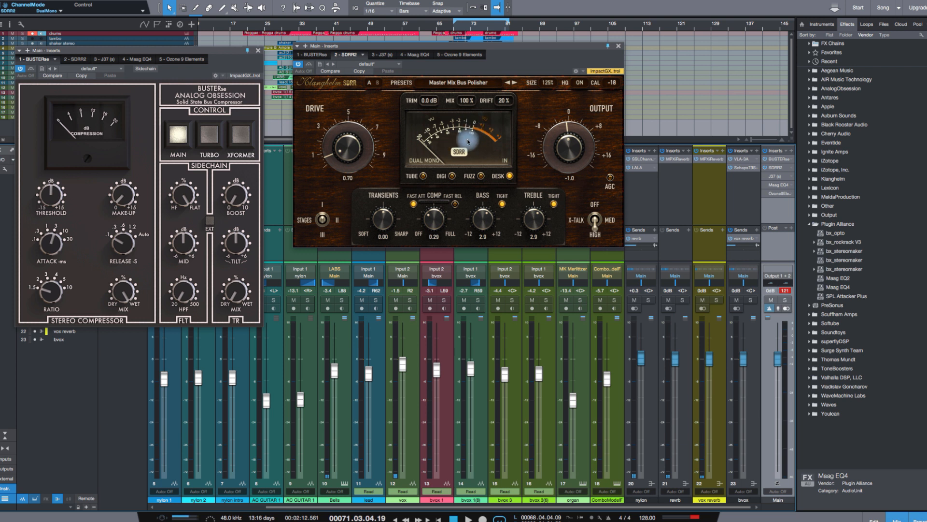
Play the looped section and repeatedly compare the mix with SDRR2 bypassed and engaged, leaving the saturator on.
left_click(476, 145)
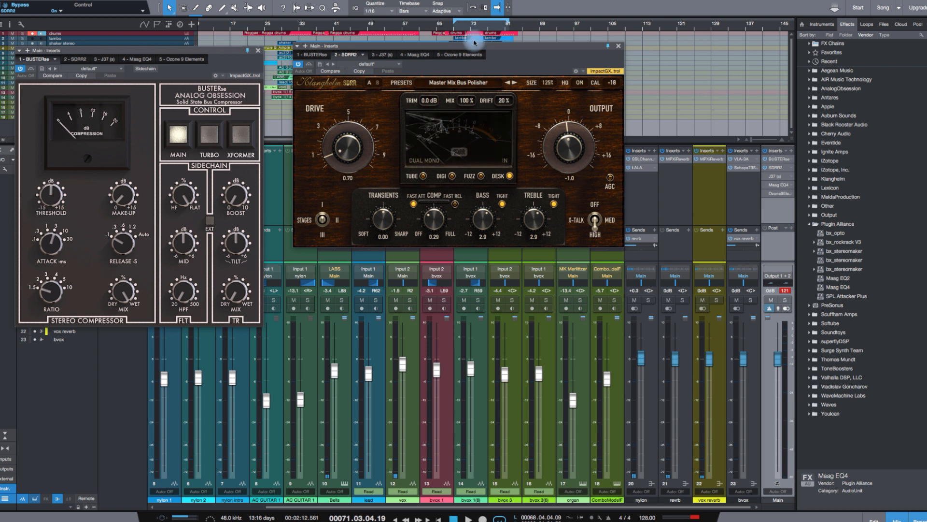
mouse_move(508, 60)
left_mouse_down()
mouse_move(478, 52)
mouse_move(501, 66)
left_mouse_up()
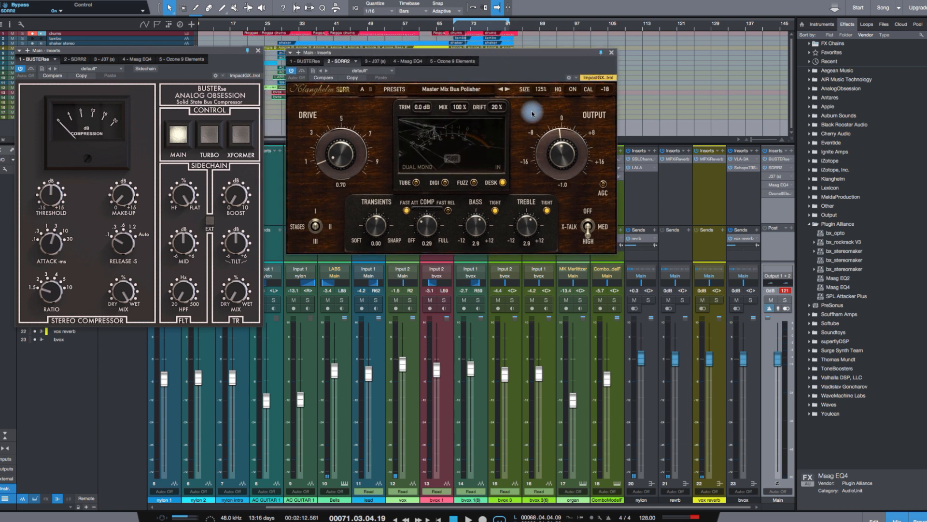
key("space")
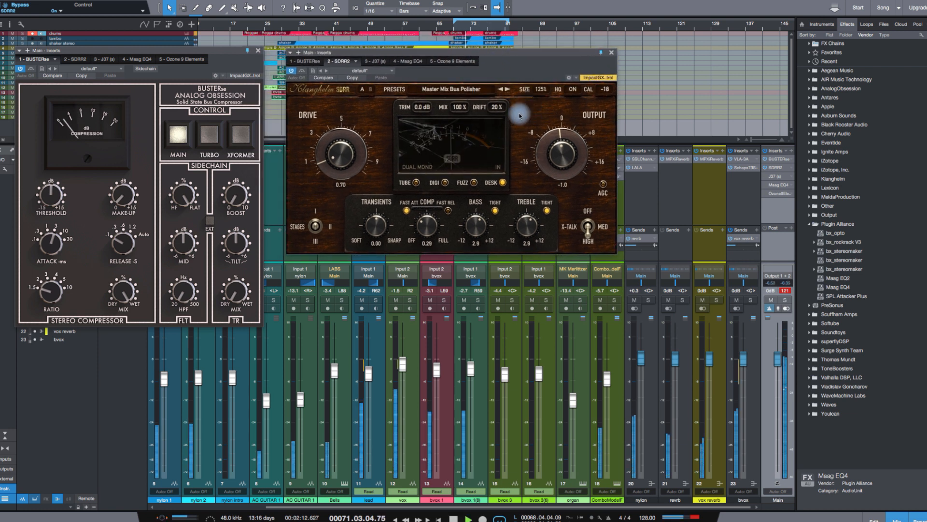
left_click(475, 148)
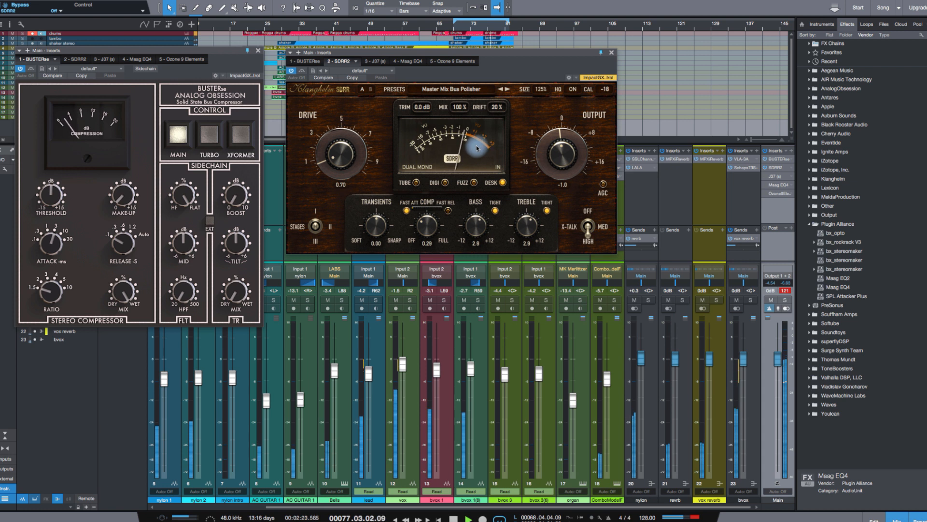
left_click(476, 148)
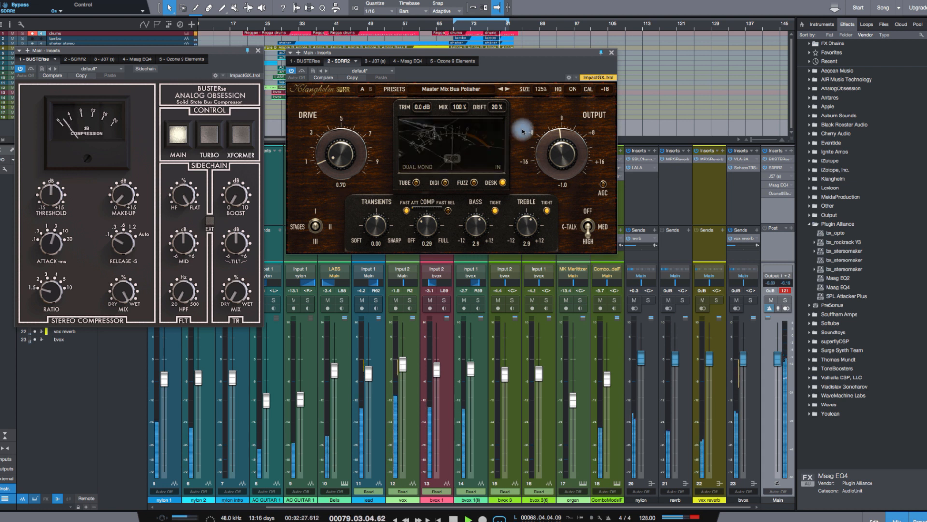
left_click(484, 137)
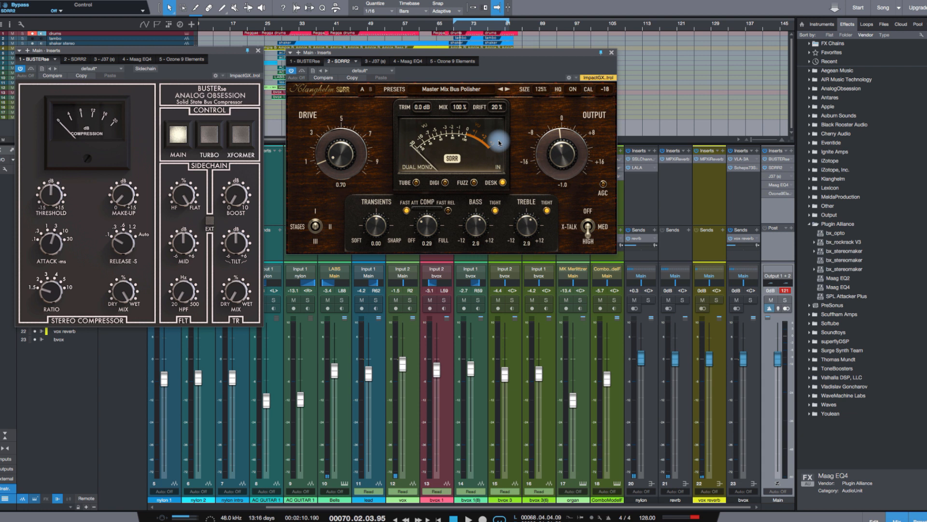
left_click_drag(519, 53, 517, 46)
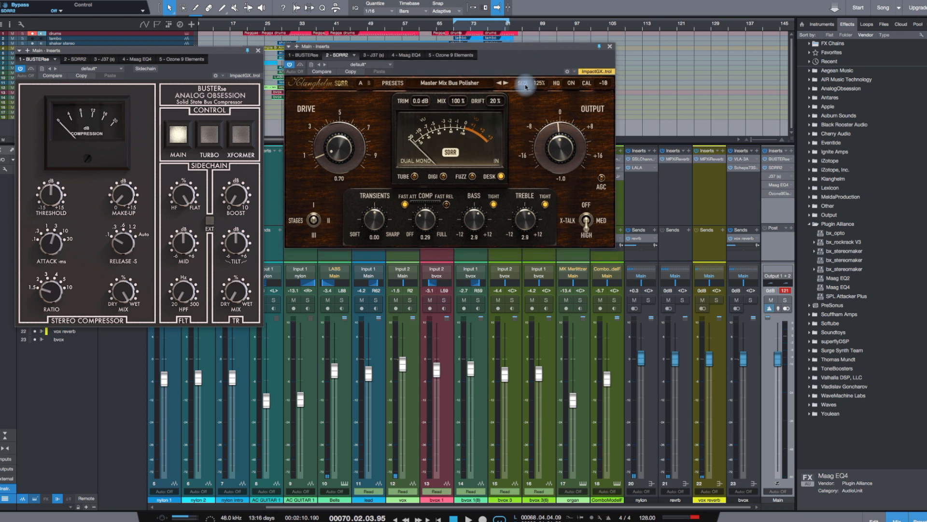
left_click(486, 133)
key("space")
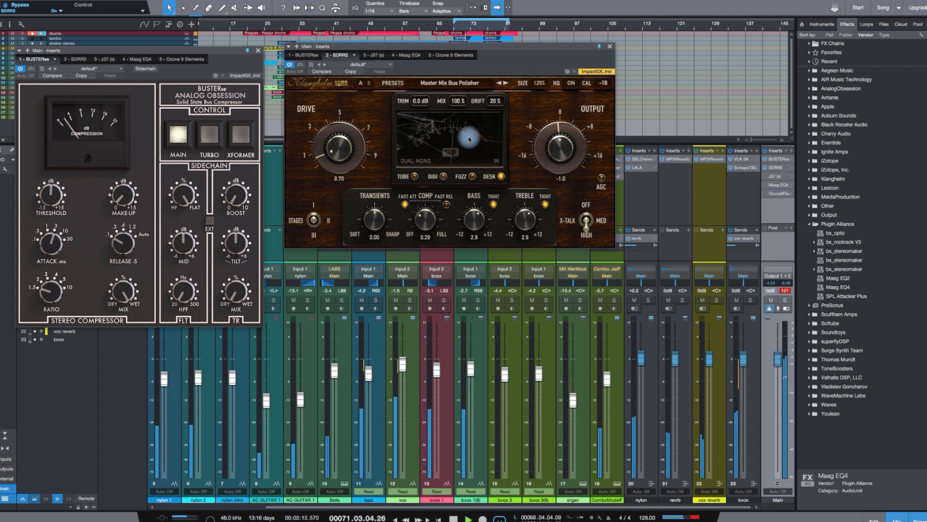
left_click(469, 140)
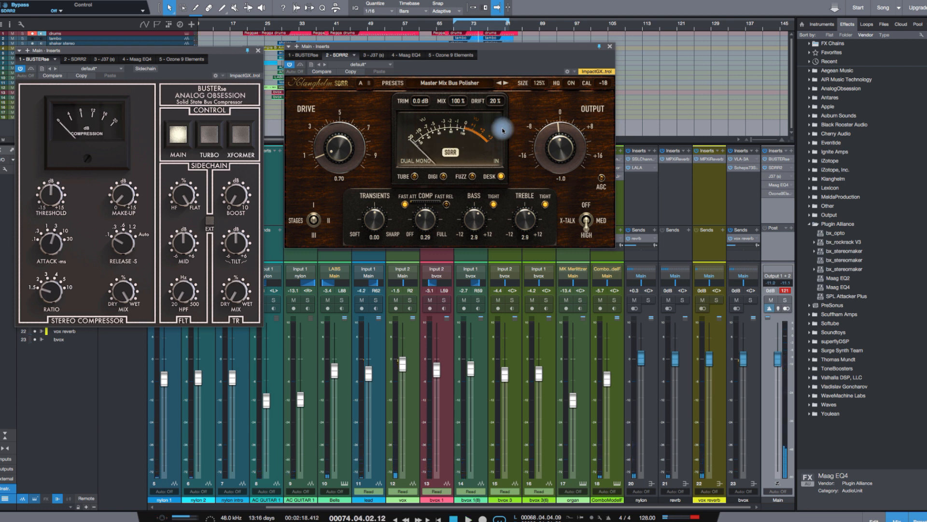
Activate and open the J37 tape insert on the Main bus, arranging its window directly below SDRR2.
left_click_drag(533, 50, 529, 39)
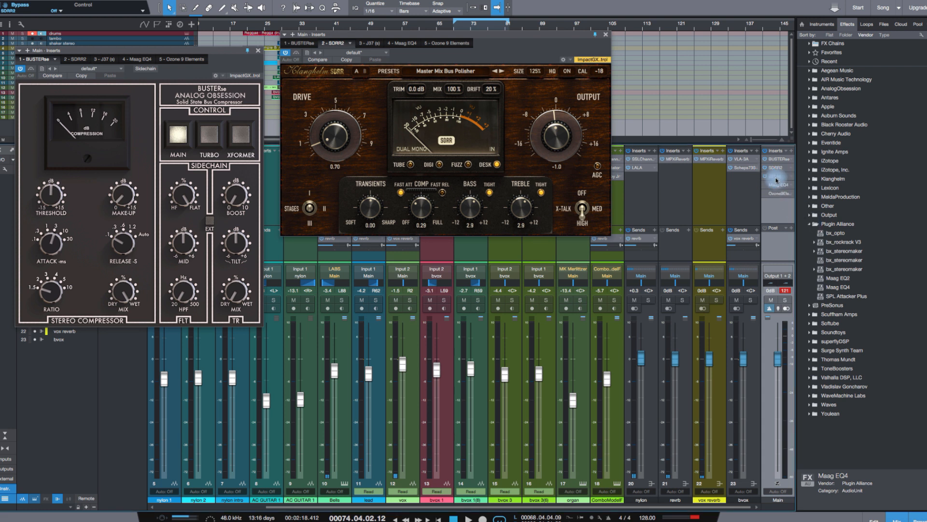
left_click(776, 179)
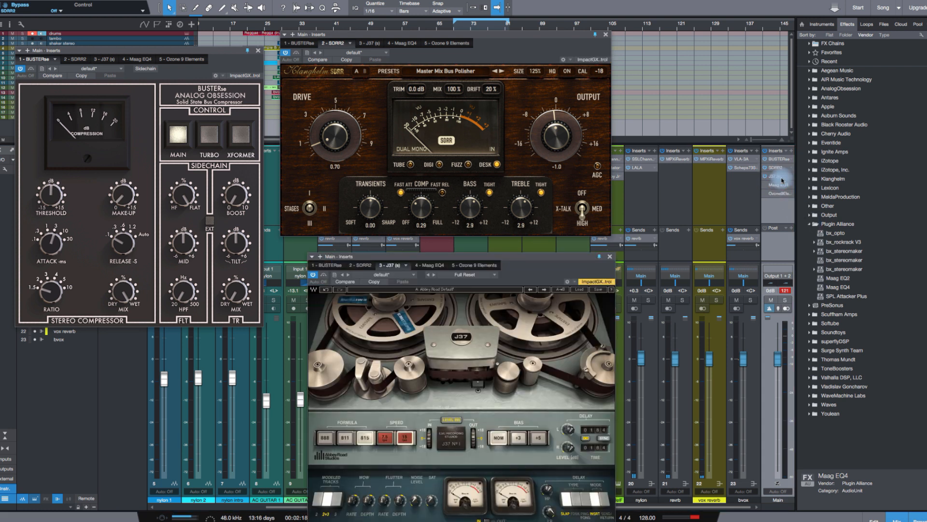
left_click_drag(533, 258, 519, 245)
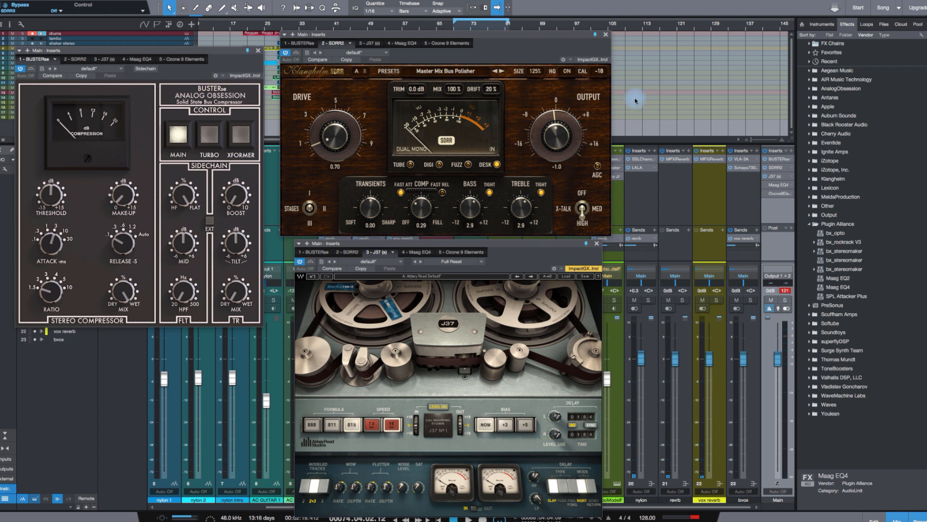
Collapse the Plugin Alliance effects folder and look through the ToneBoosters folder for the TB_ReelBus plug-ins.
left_click(810, 224)
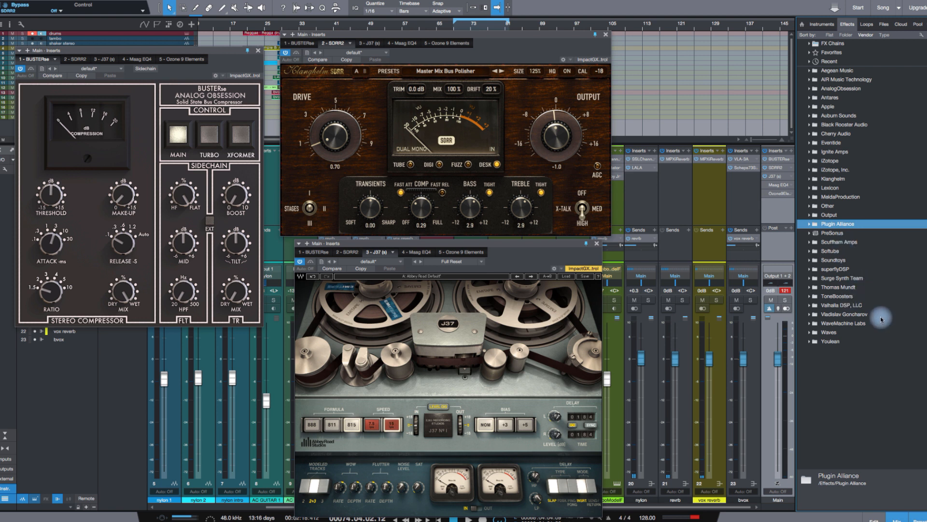
left_click(810, 296)
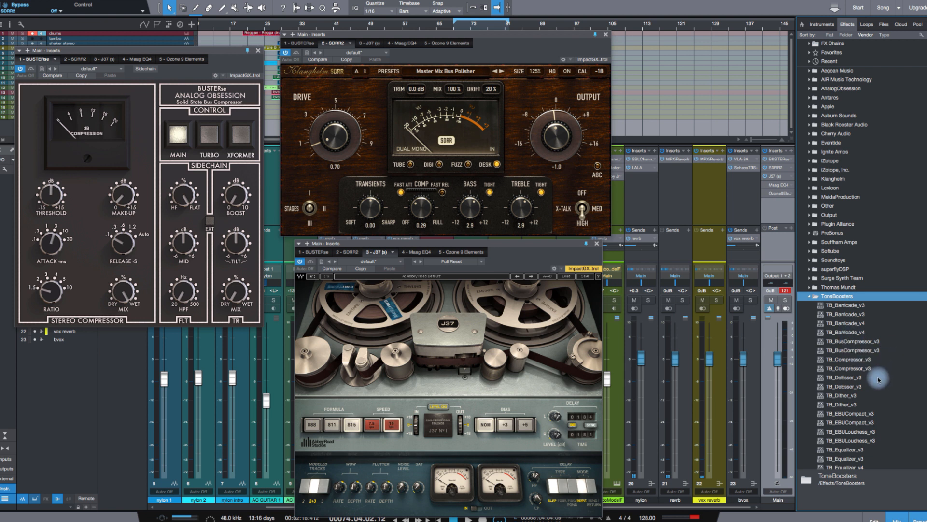
scroll(878, 380, "down", 1)
scroll(878, 380, "down", 8)
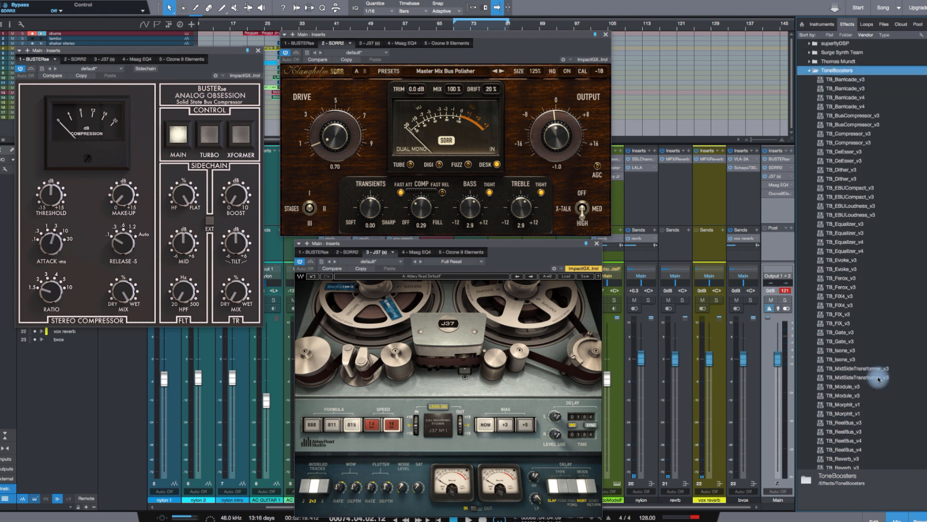
scroll(878, 379, "down", 4)
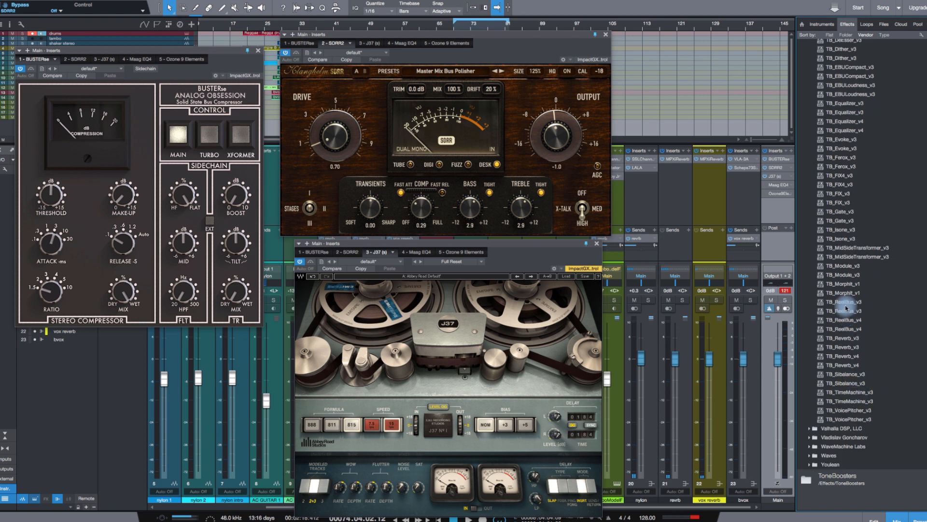
scroll(847, 313, "up", 9)
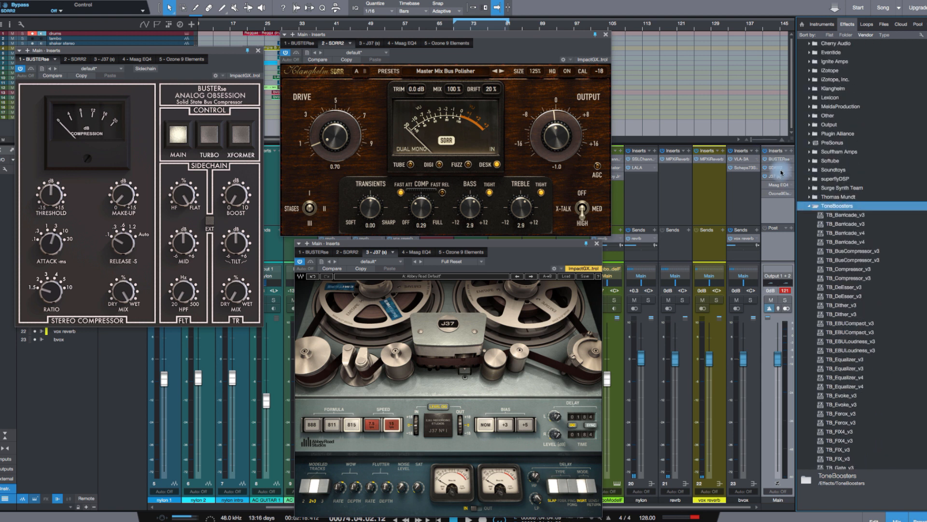
left_click(810, 206)
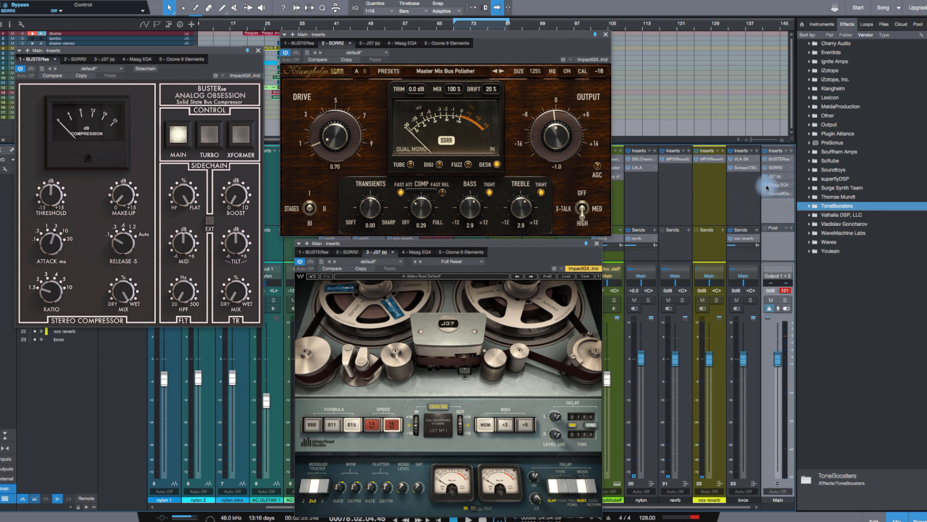
Open the Maag EQ4 insert of the Main bus, place its window beside J37, and start playback.
double_click(784, 188)
left_click_drag(729, 197, 739, 253)
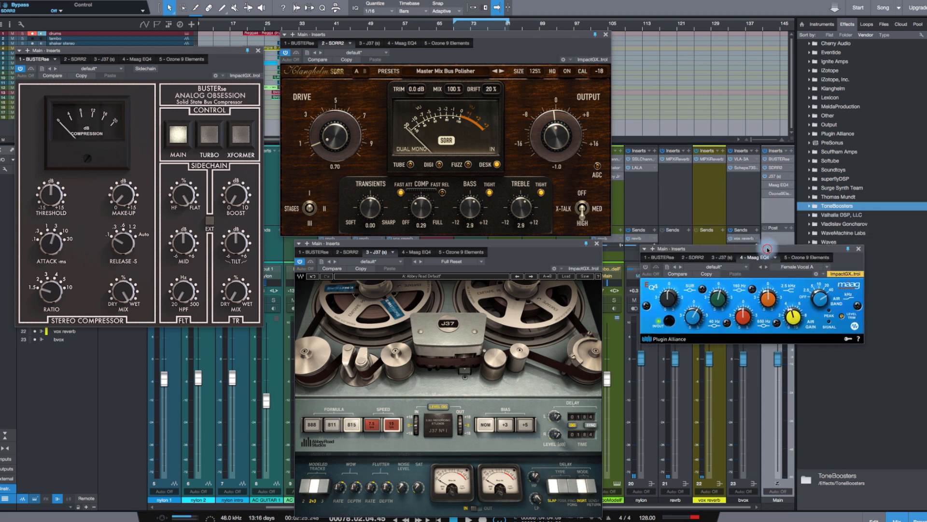
left_click_drag(767, 250, 768, 241)
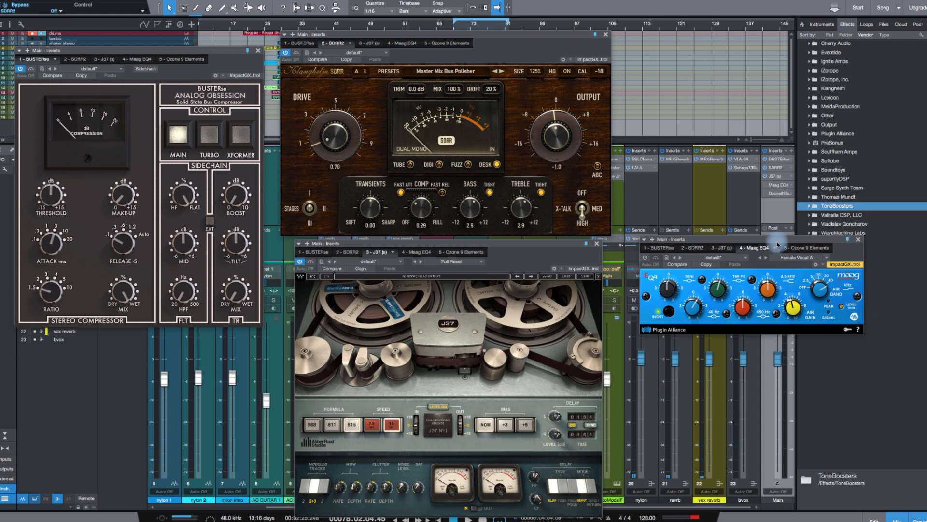
left_click_drag(786, 240, 780, 238)
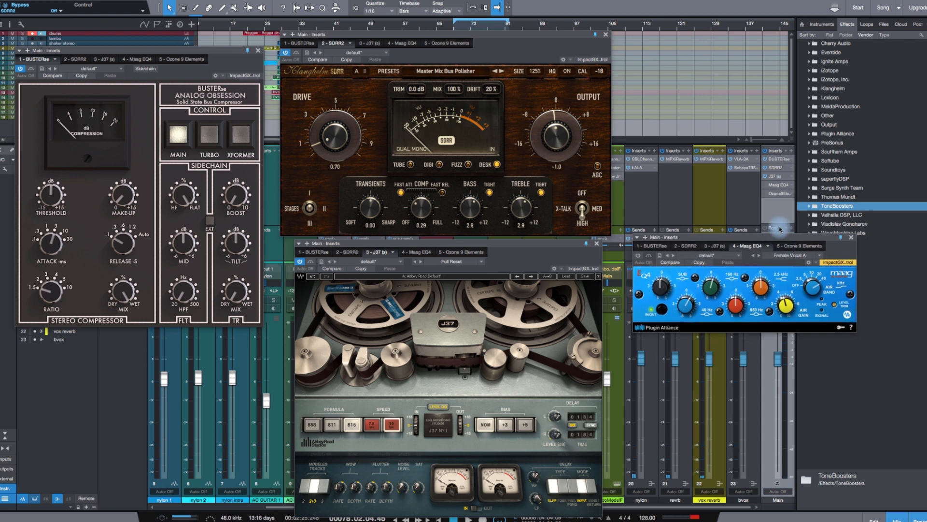
key("space")
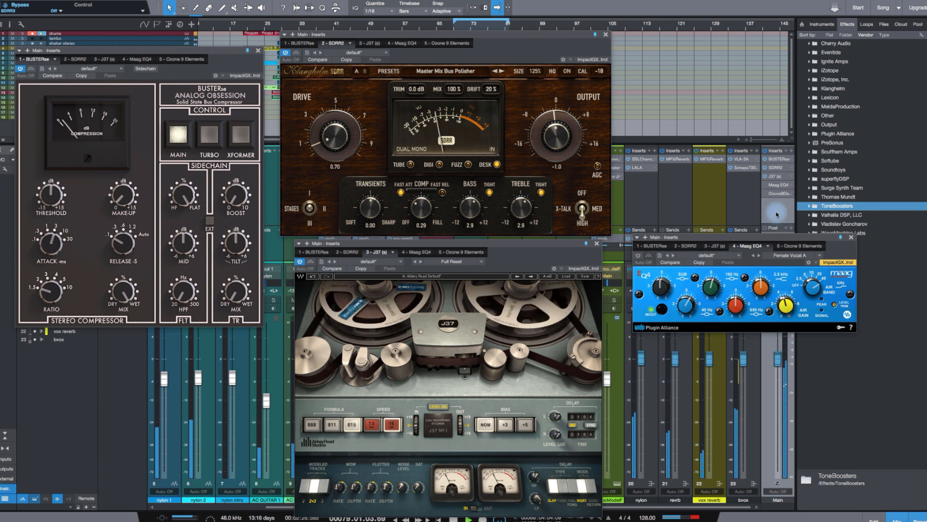